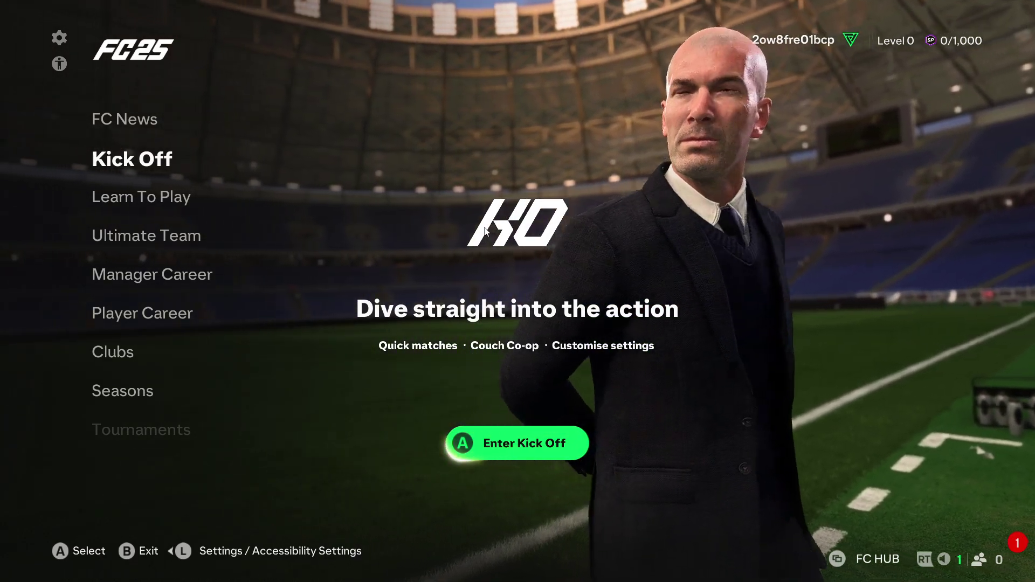
- Open the settings hub from the FC 25 main menu through the gear entry
key("Up")
key("Left")
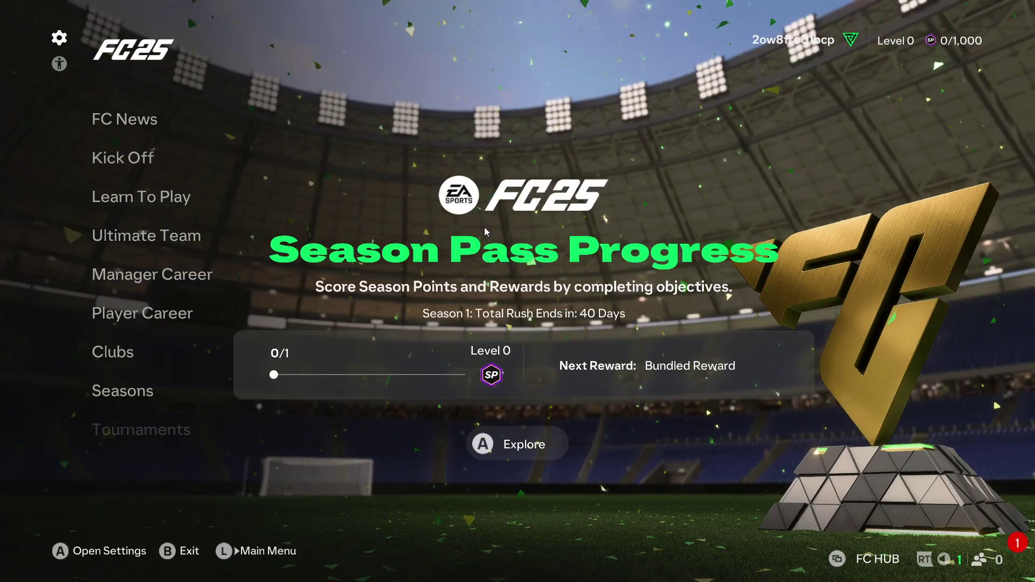
key("Return")
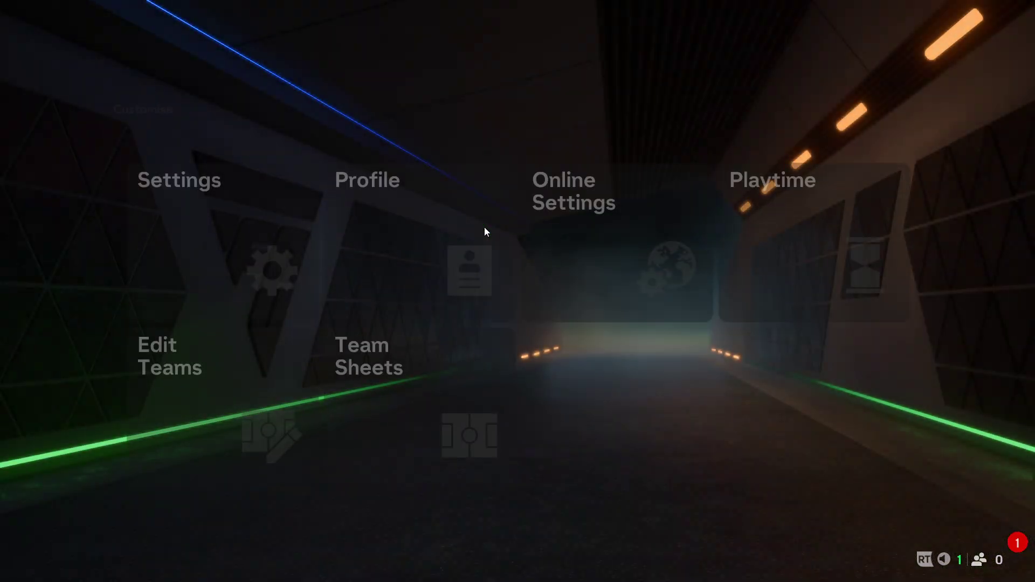
key("Return")
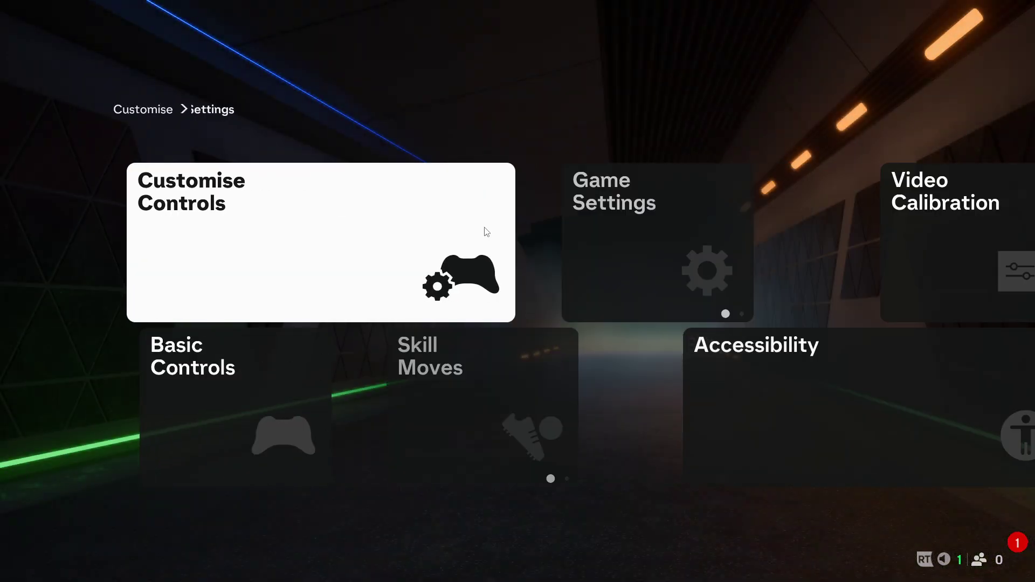
key("Right")
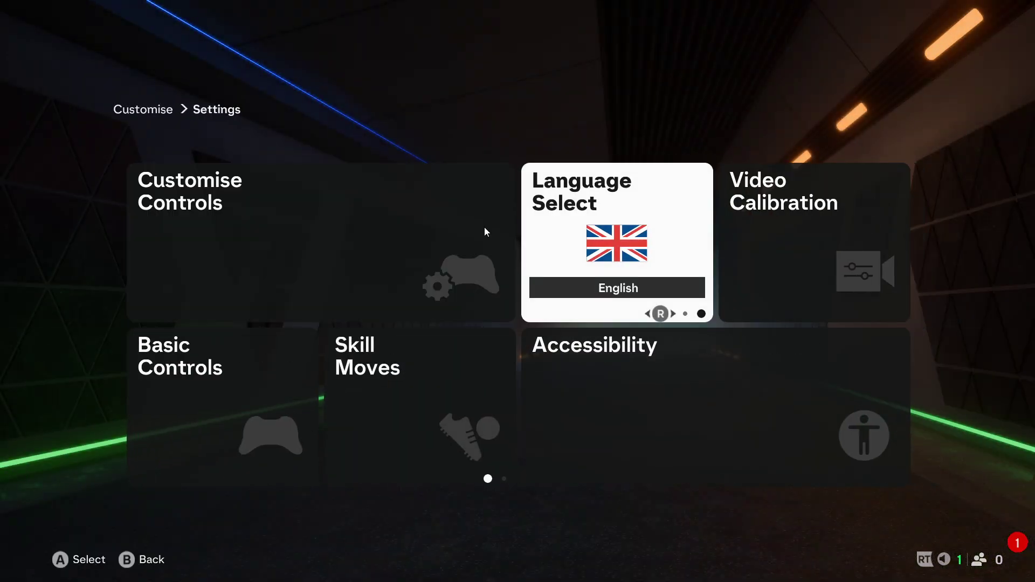
key("Left")
key("Right")
key("Return")
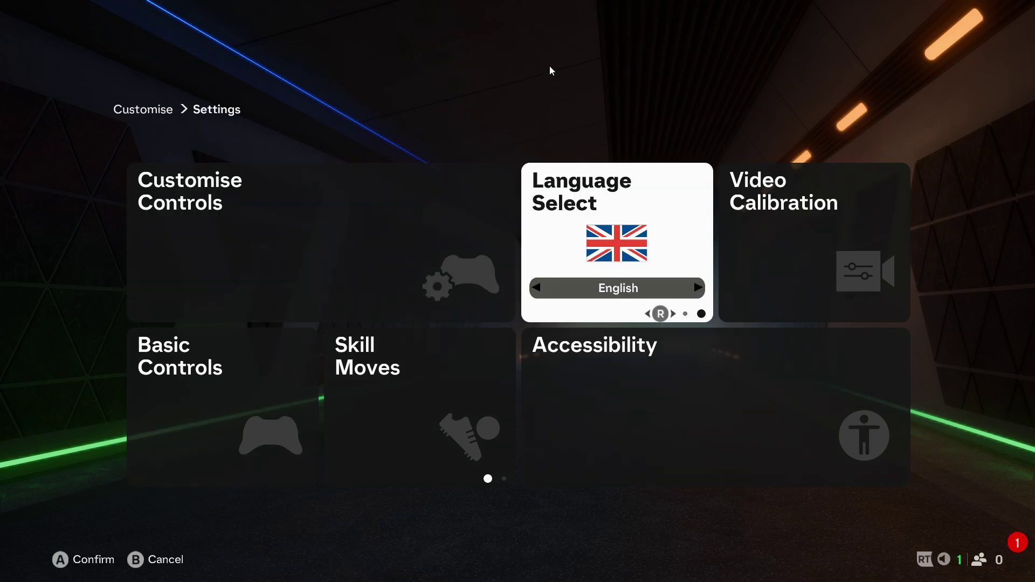
key("Escape")
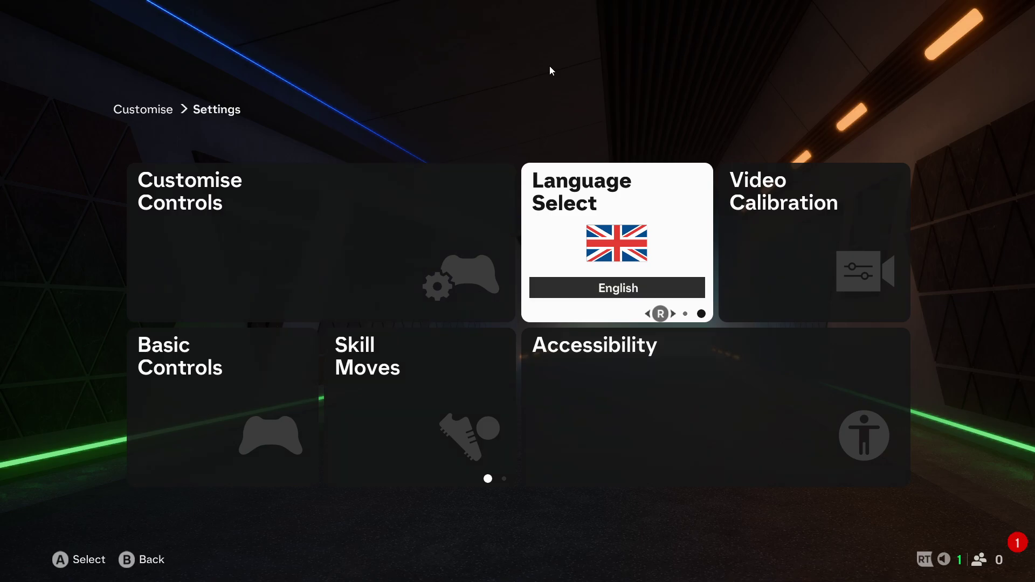
key("Return")
key("Right")
key("Right")
key("Right")
key("Right")
key("Right")
key("Right")
key("Right")
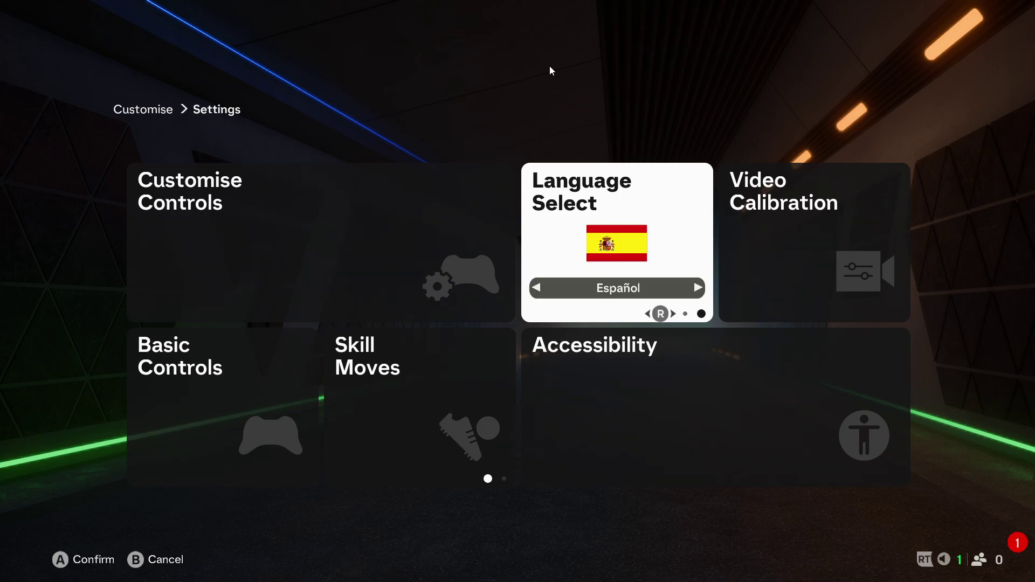
key("Right")
key("Right")
key("Right")
key("Right")
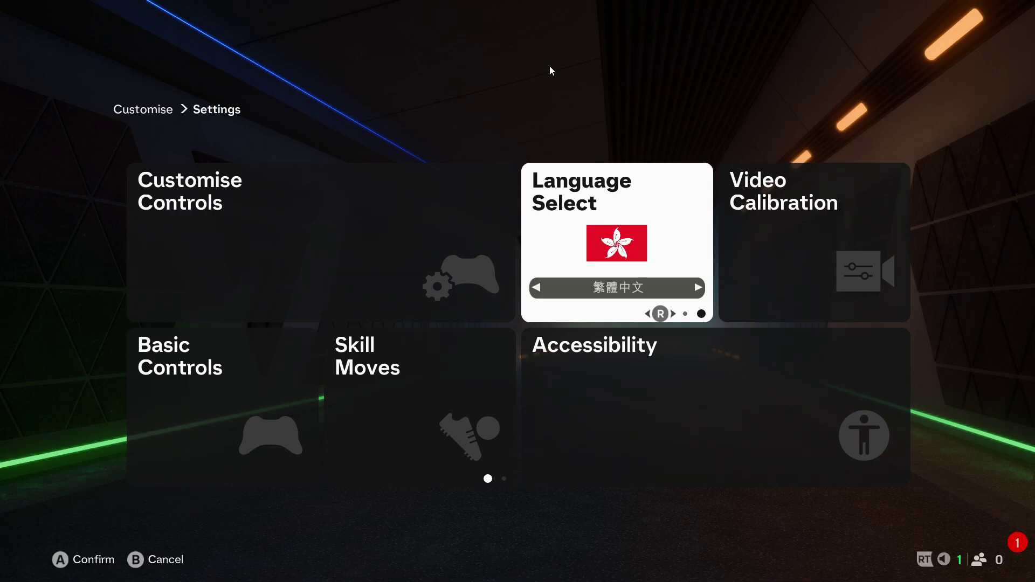
key("Right")
key("Right")
key("Right")
key("Right")
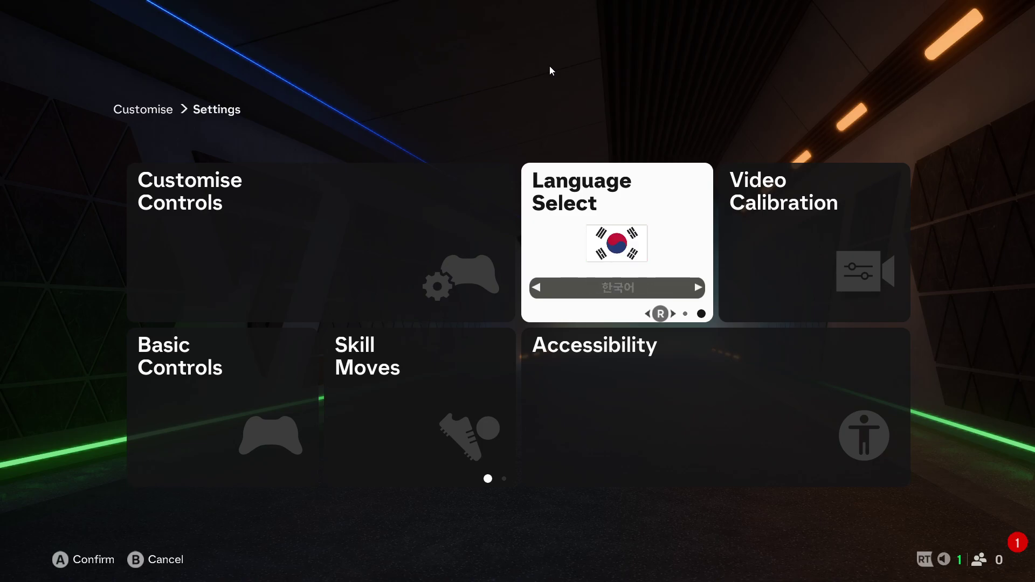
key("Left")
key("Return")
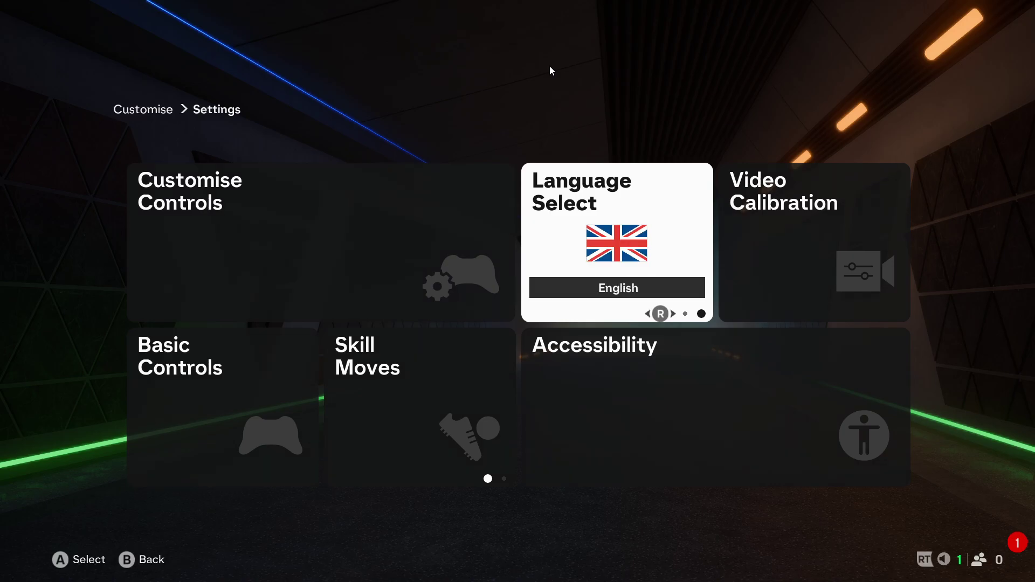
key("Return")
key("Return")
- Check the language list in NBA 2K25's Steam properties, leaving it on English, and close them
key("alt+Tab")
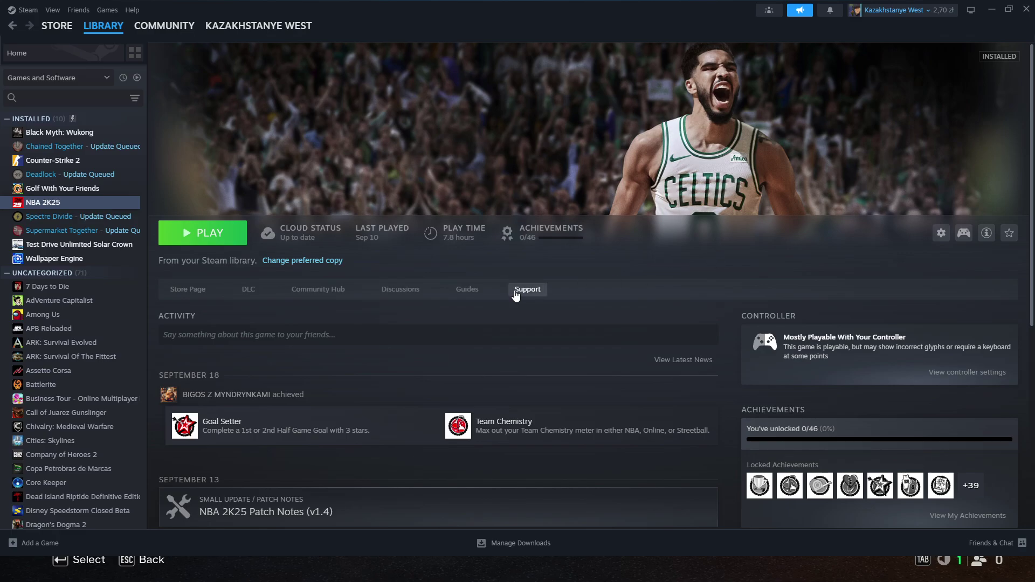
right_click(50, 203)
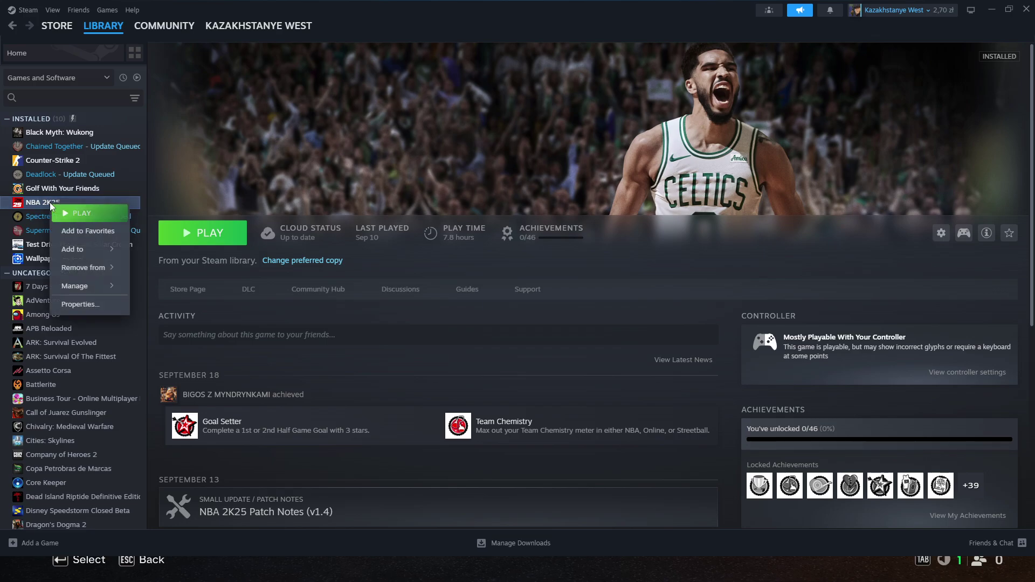
left_click(99, 304)
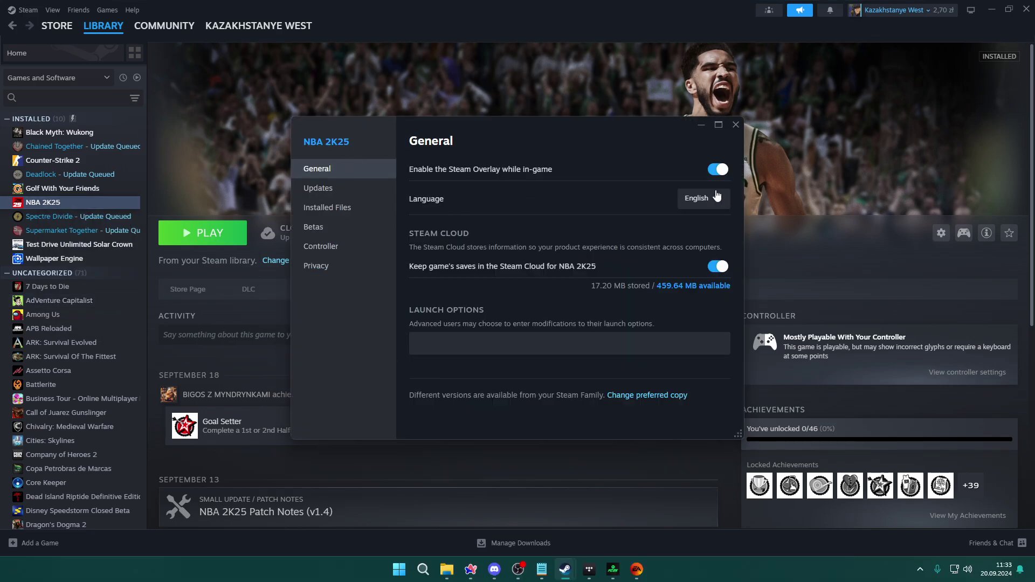
left_click(702, 201)
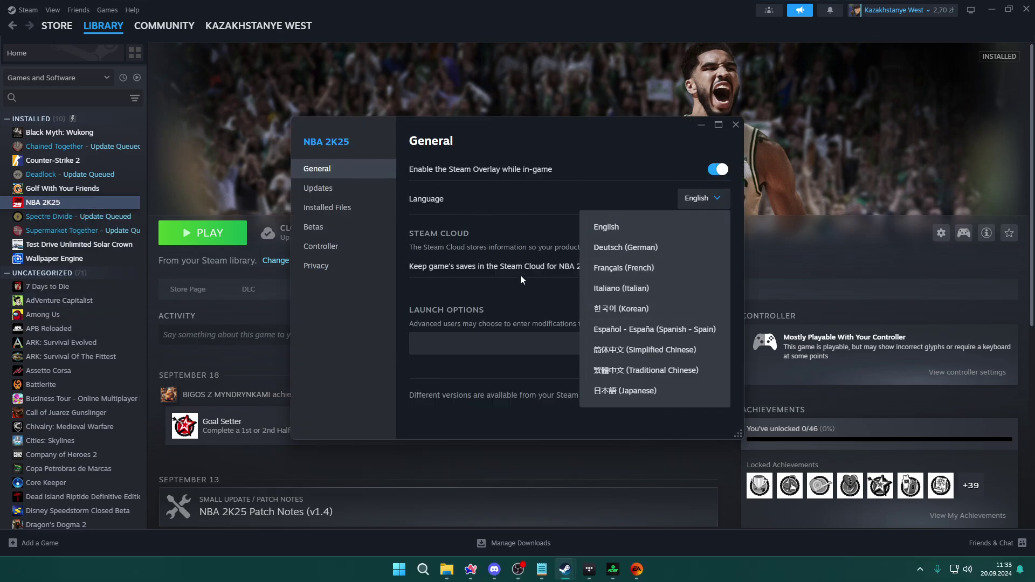
left_click(669, 172)
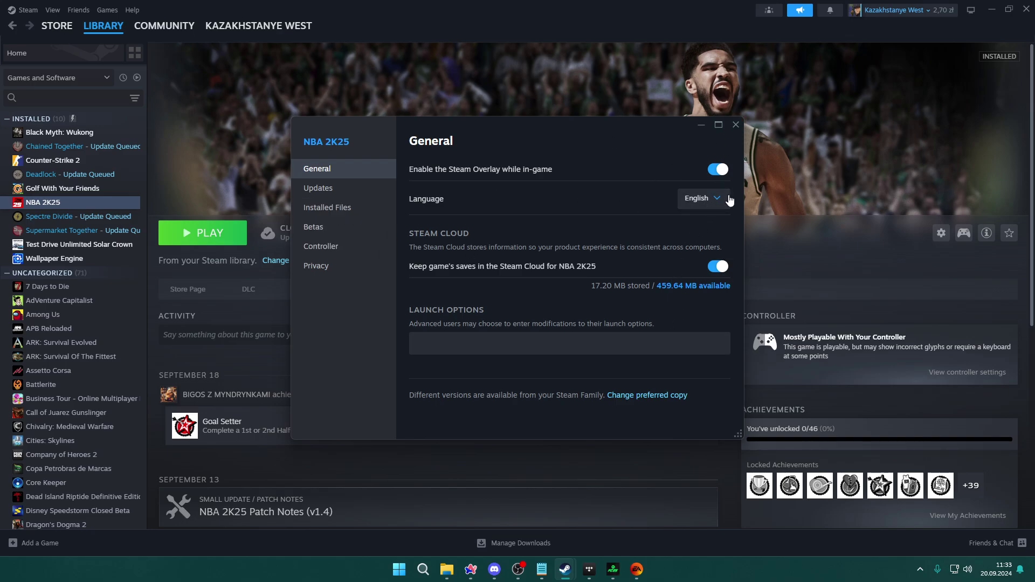
left_click(734, 125)
- Bring the EA app forward and open EA SPORTS FC 25 from Home's installed games
left_click(636, 569)
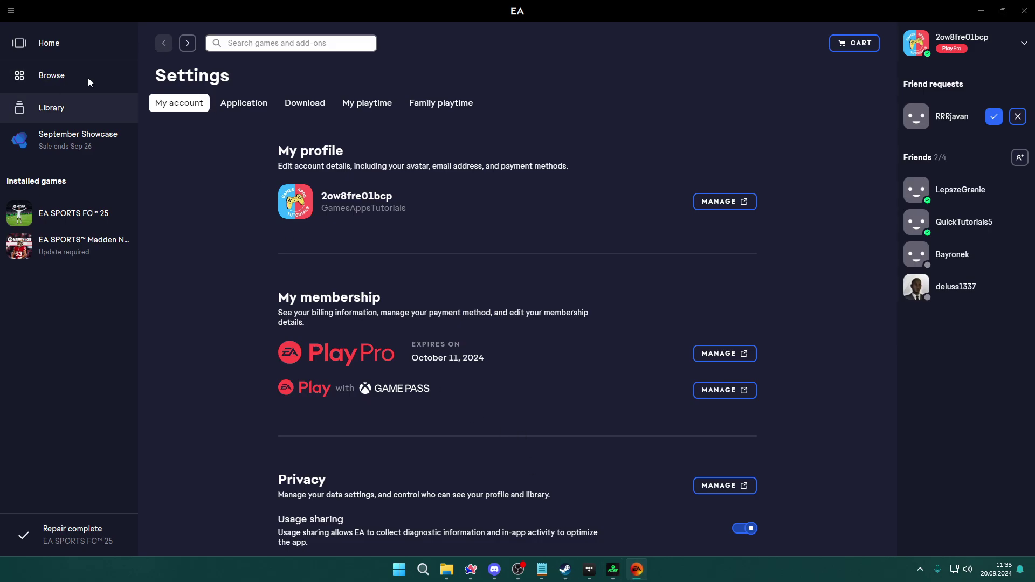
left_click(81, 48)
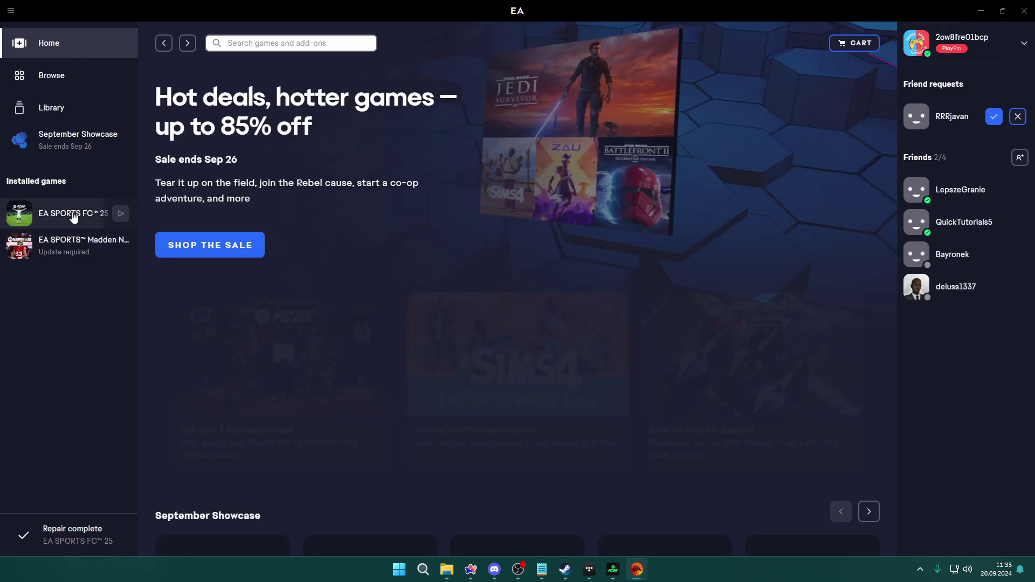
left_click(32, 211)
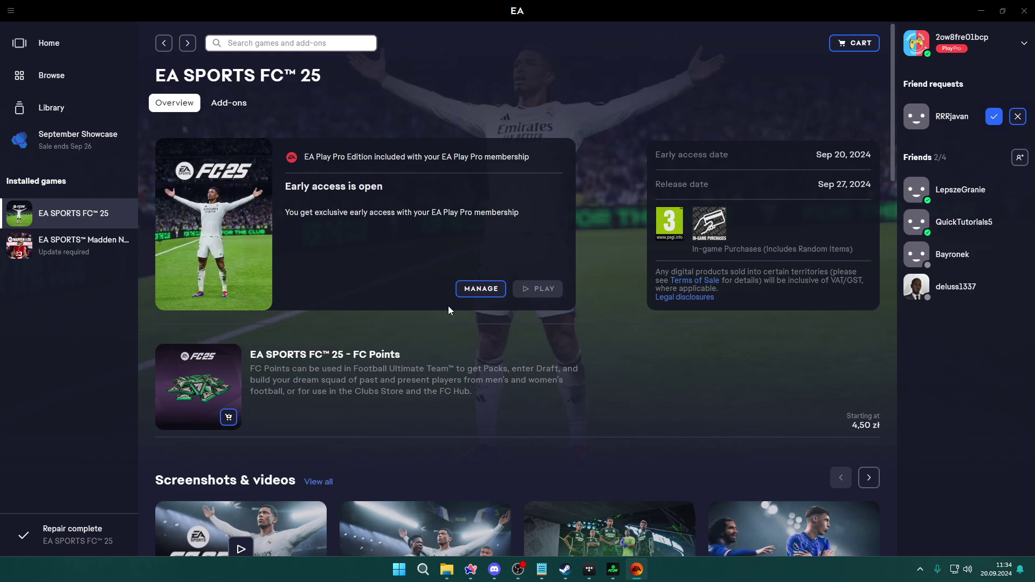
- Launch Registry Editor by searching 'reg' in Windows search
left_click(420, 578)
type("reg")
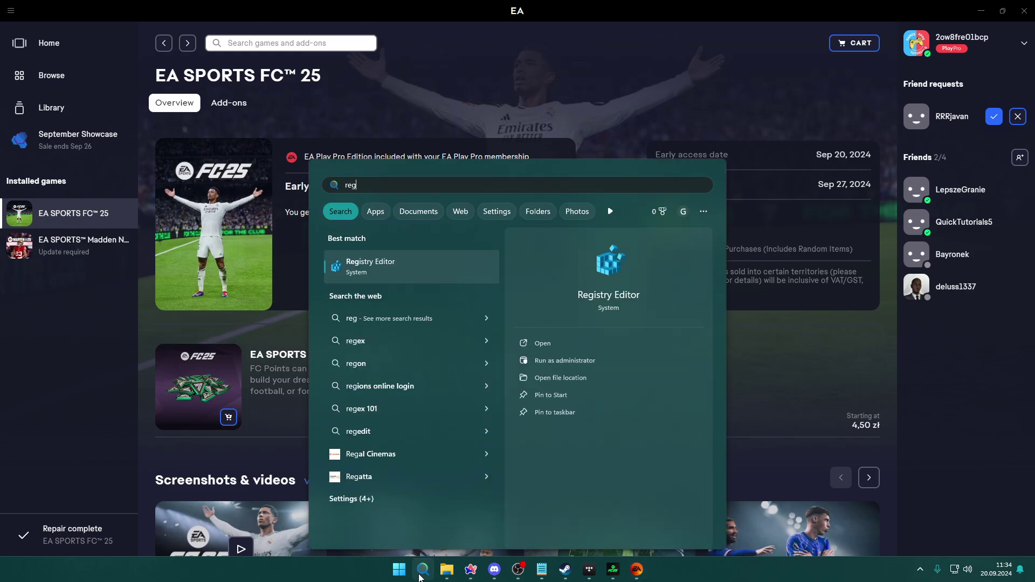
left_click(398, 261)
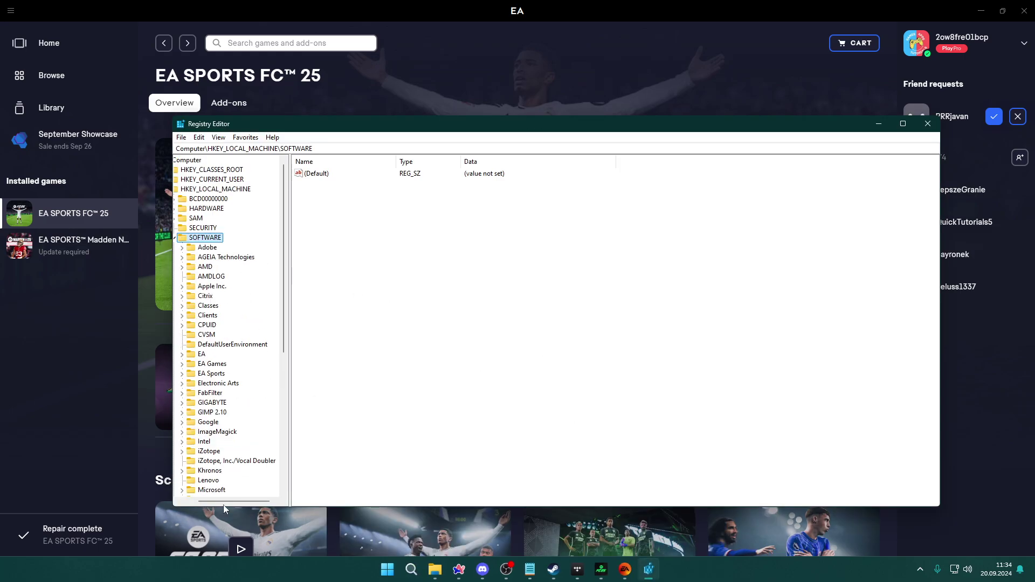
- Navigate to HKLM\SOFTWARE\EA Sports\EA SPORTS FC 25 and open its Locale value for editing
left_click(188, 501)
left_click(236, 180)
left_click(244, 189)
left_click(229, 238)
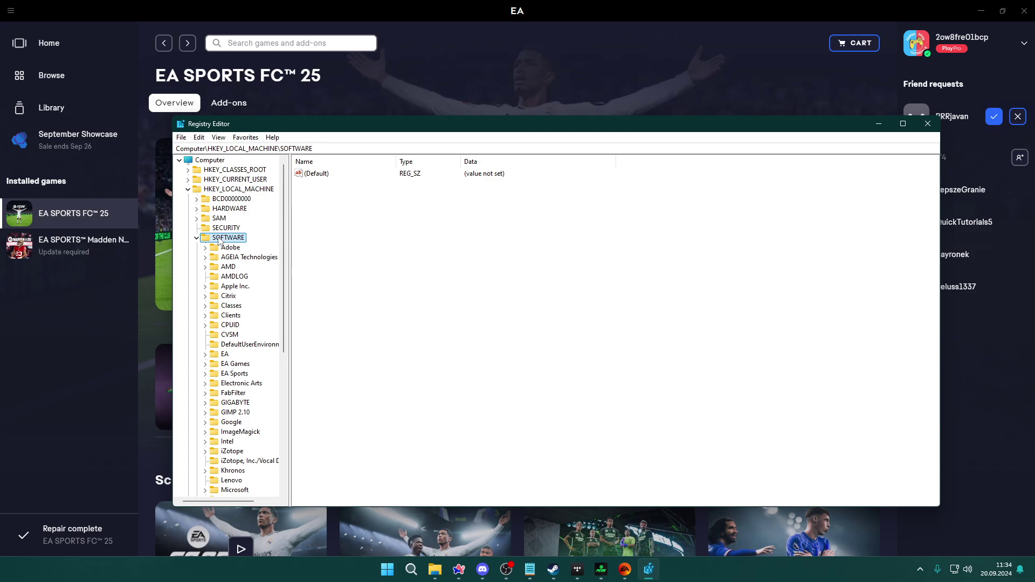
scroll(221, 291, "down", 2)
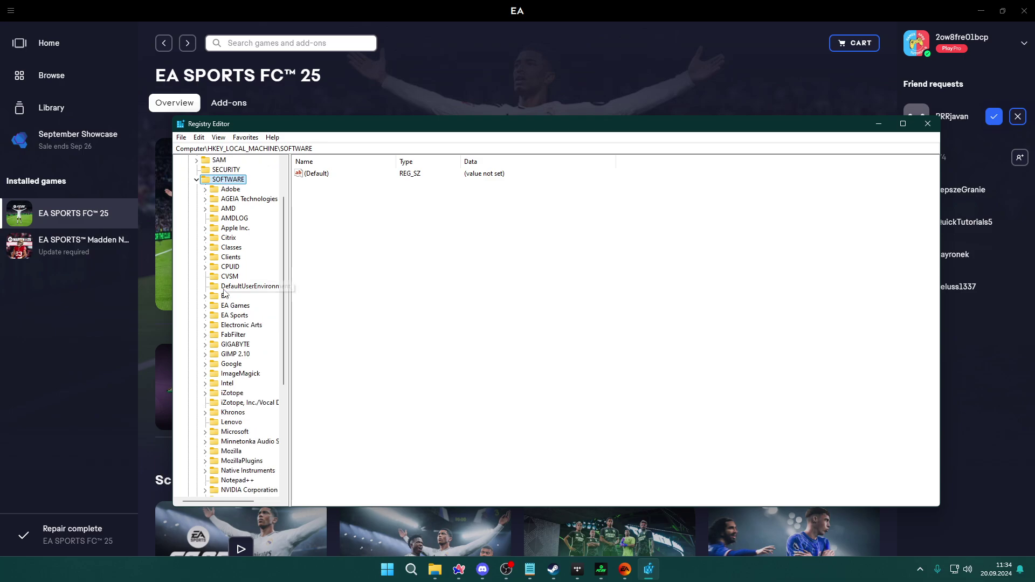
left_click(237, 317)
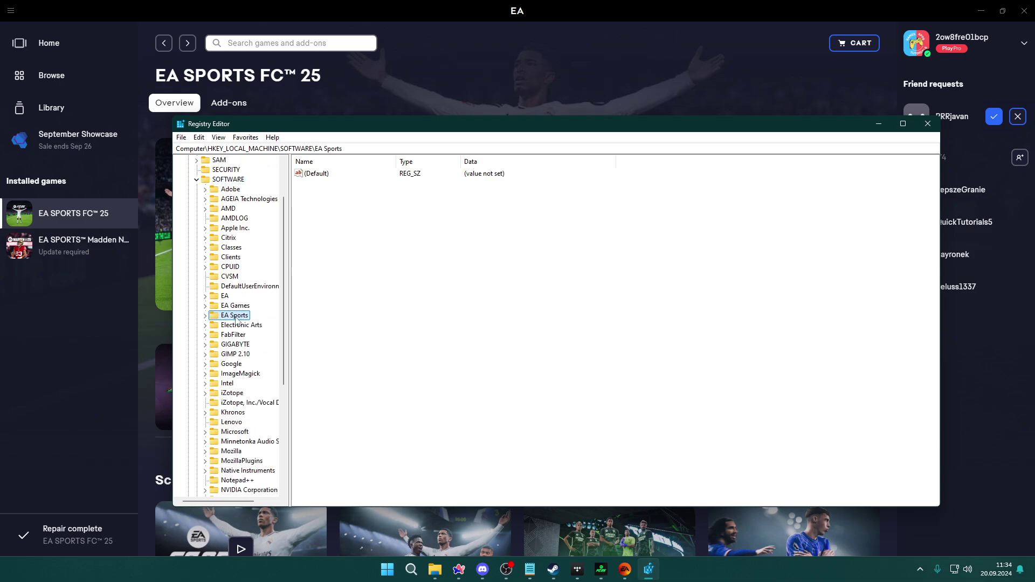
double_click(237, 317)
left_click(247, 326)
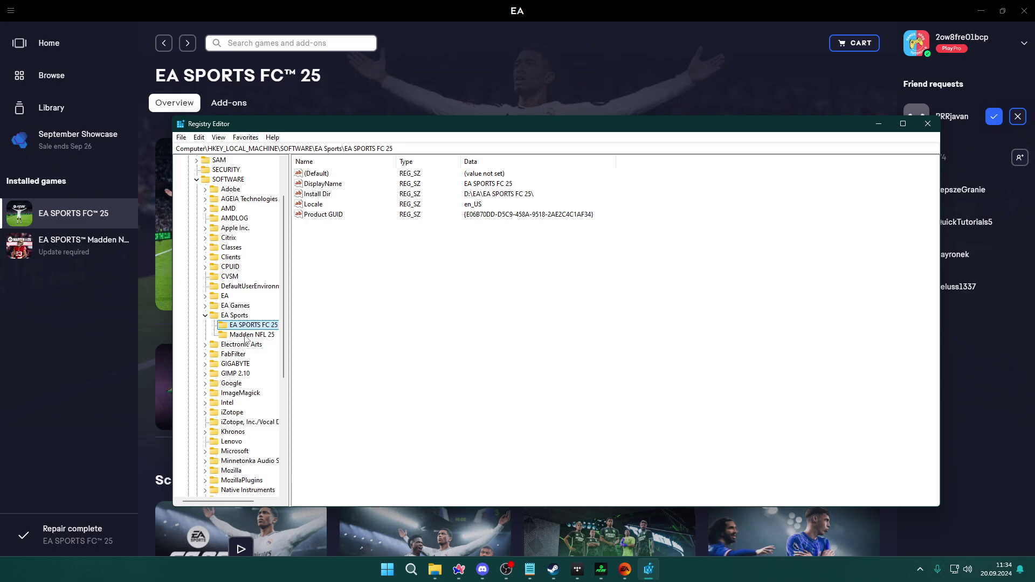
double_click(318, 205)
left_click_drag(334, 163, 548, 272)
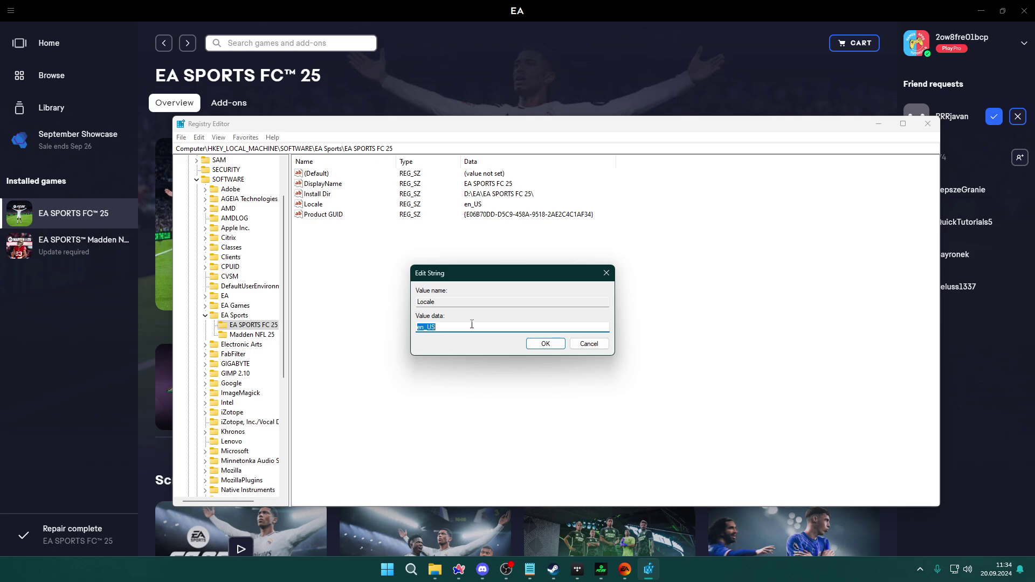
- Replace the Locale data en_US with pl_PL and confirm it
type("pl_PL")
left_click(543, 348)
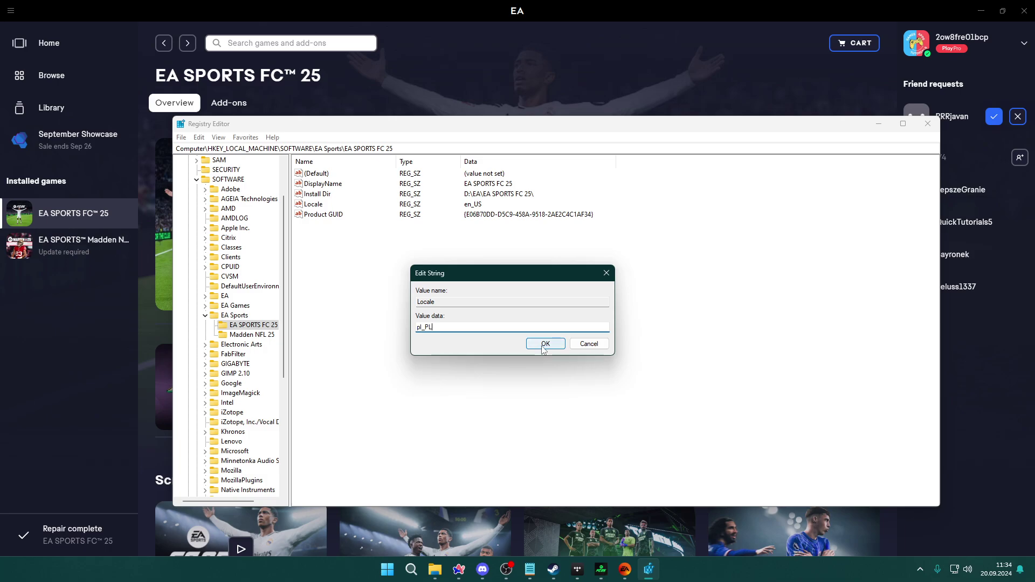
left_click(543, 348)
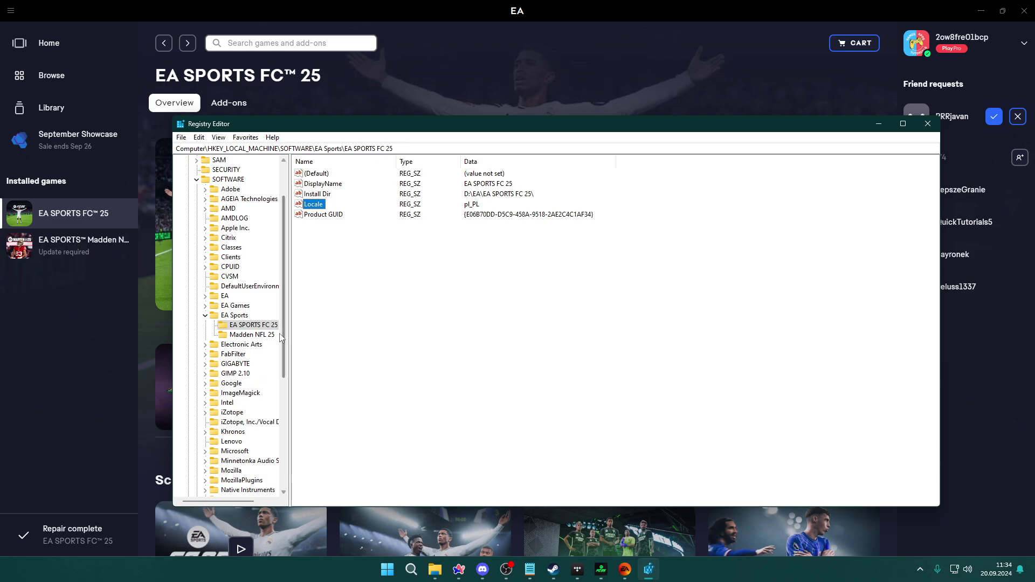
- Expand HKLM\SOFTWARE\WOW6432Node\EA Sports and select its EA SPORTS FC 25 key
left_click_drag(285, 340, 288, 306)
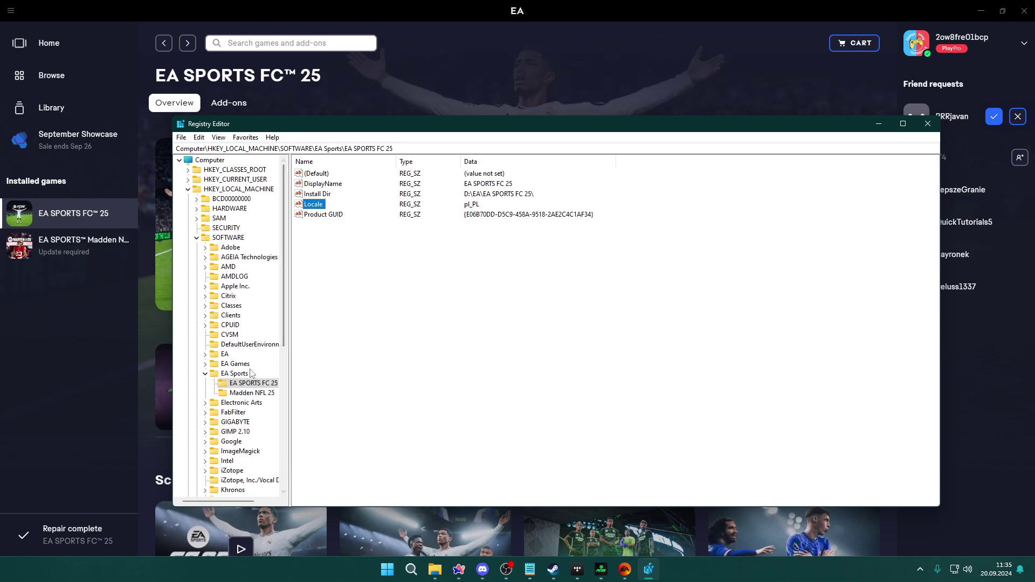
scroll(258, 386, "down", 8)
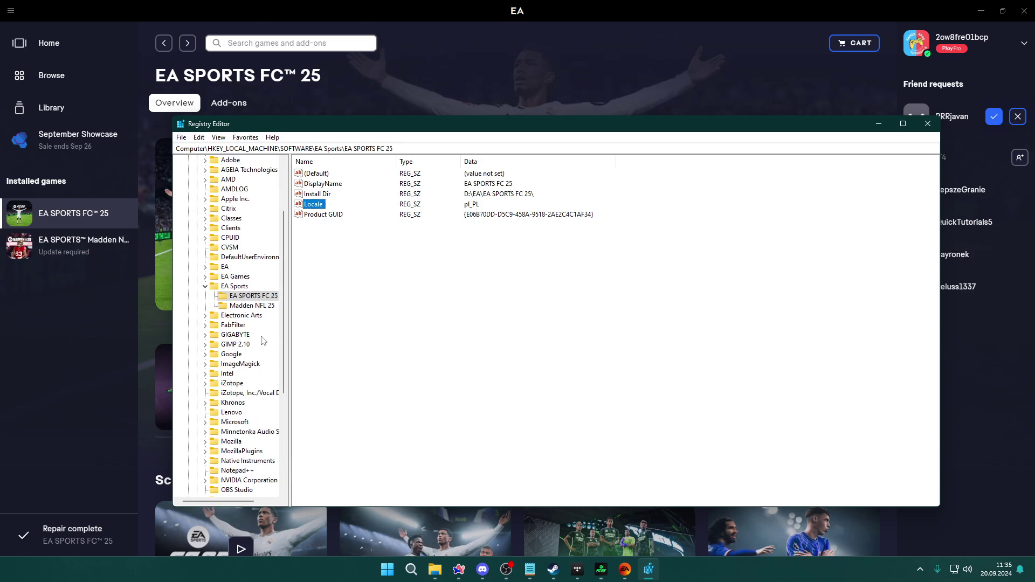
scroll(262, 340, "down", 1)
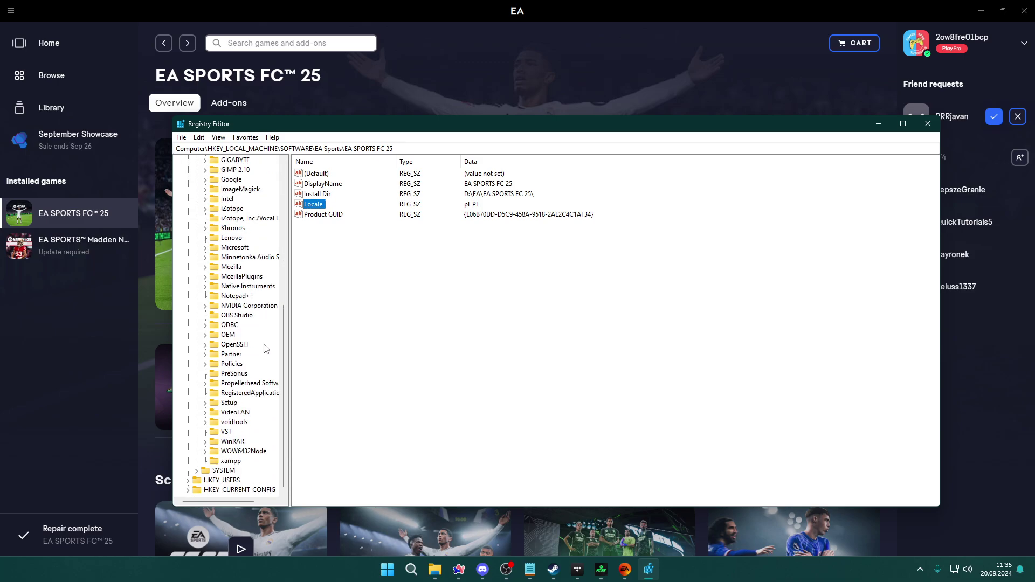
left_click(233, 452)
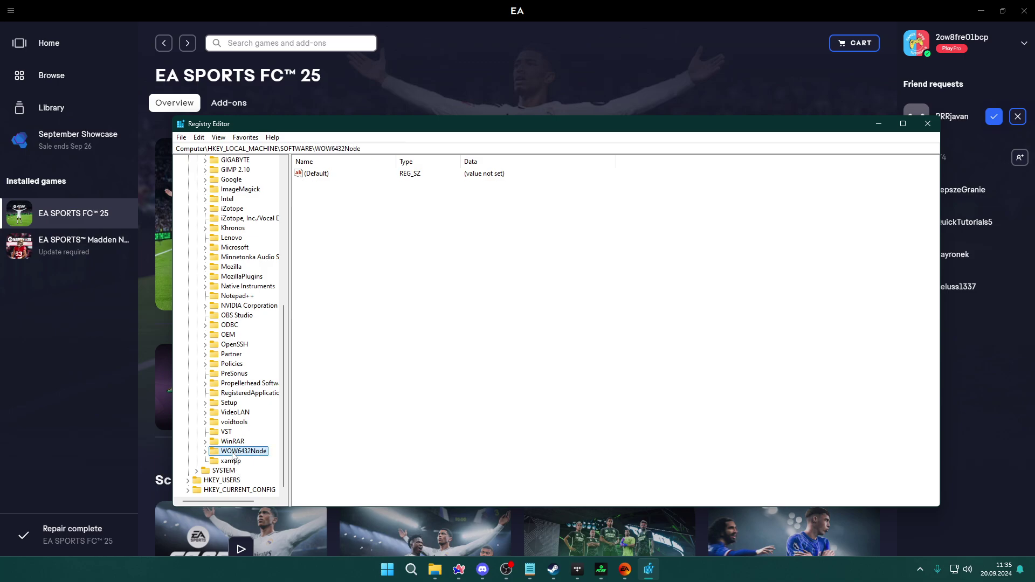
double_click(224, 453)
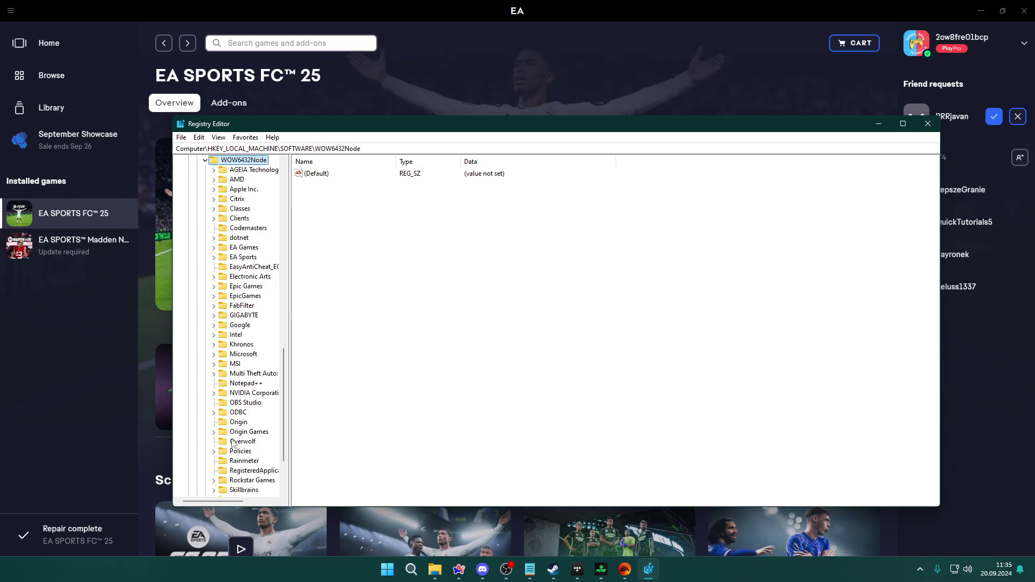
double_click(244, 258)
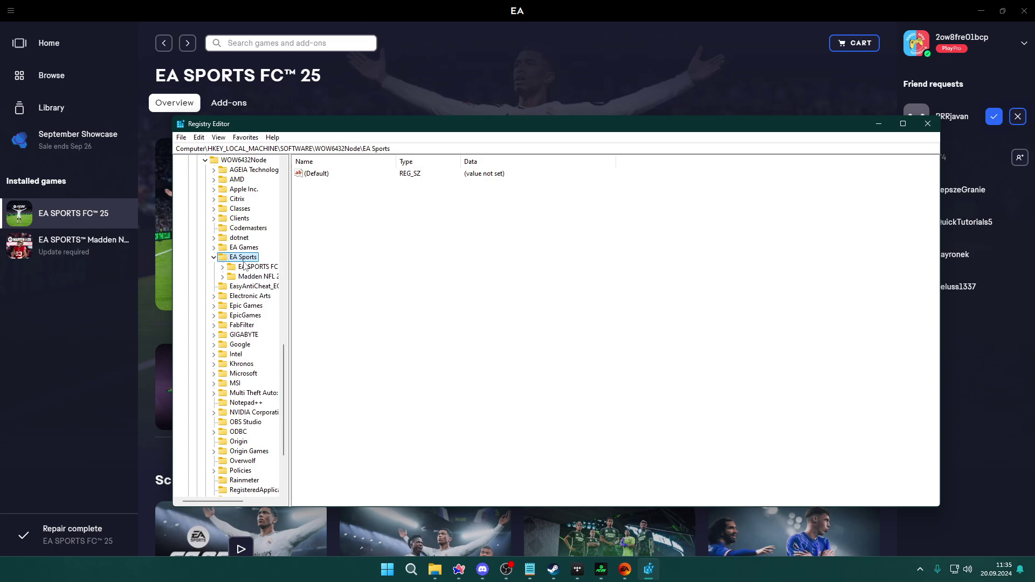
left_click(256, 267)
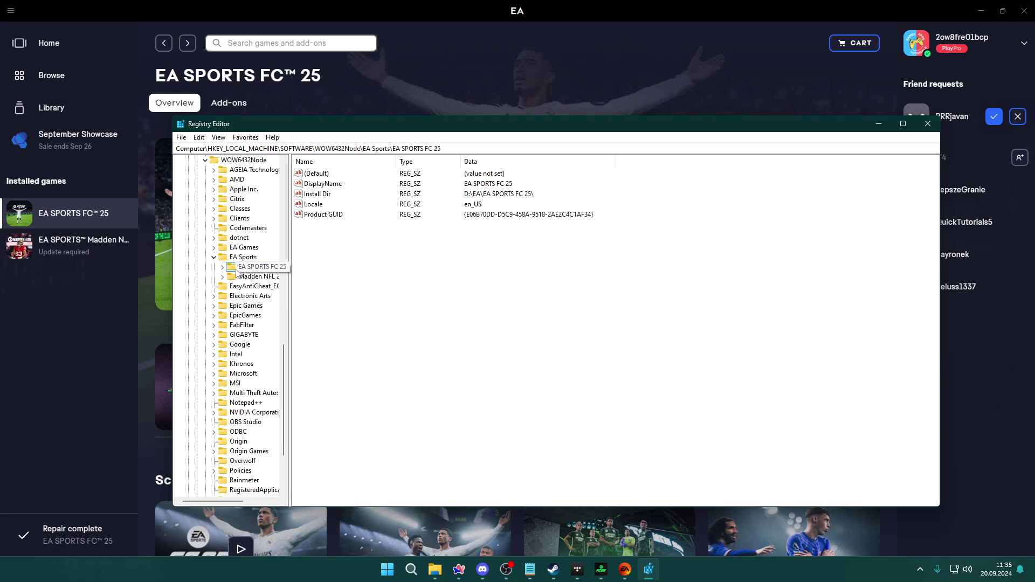
double_click(243, 268)
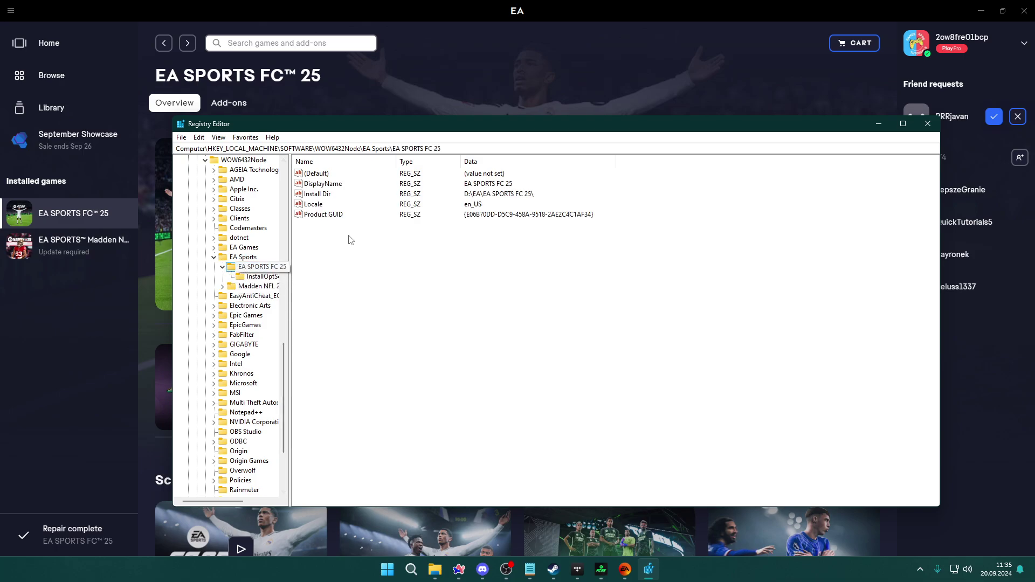
- Change that key's Locale value from en_US to pl_PL and save it
left_click(318, 205)
double_click(318, 205)
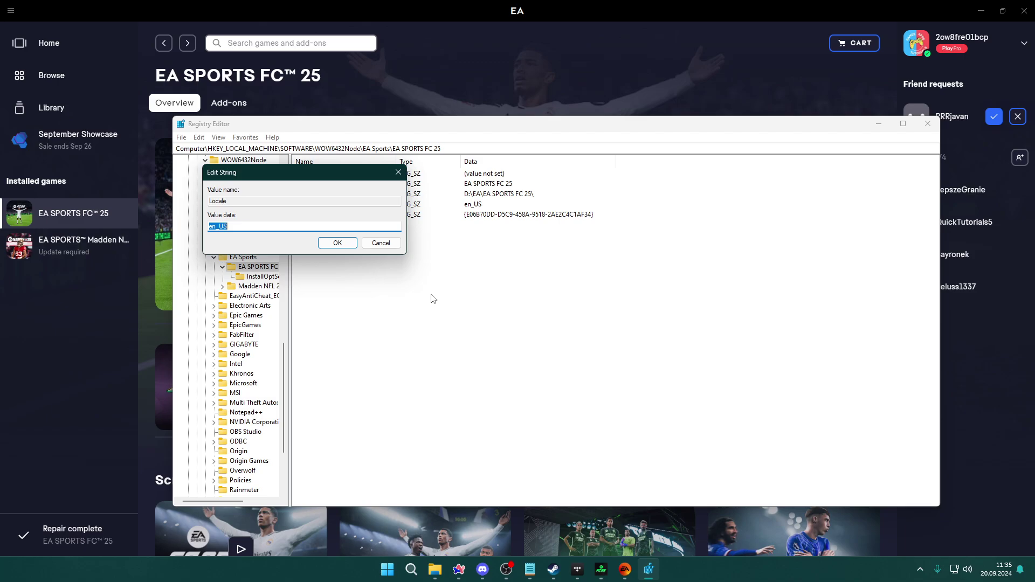
type("pl_PL")
left_click(337, 243)
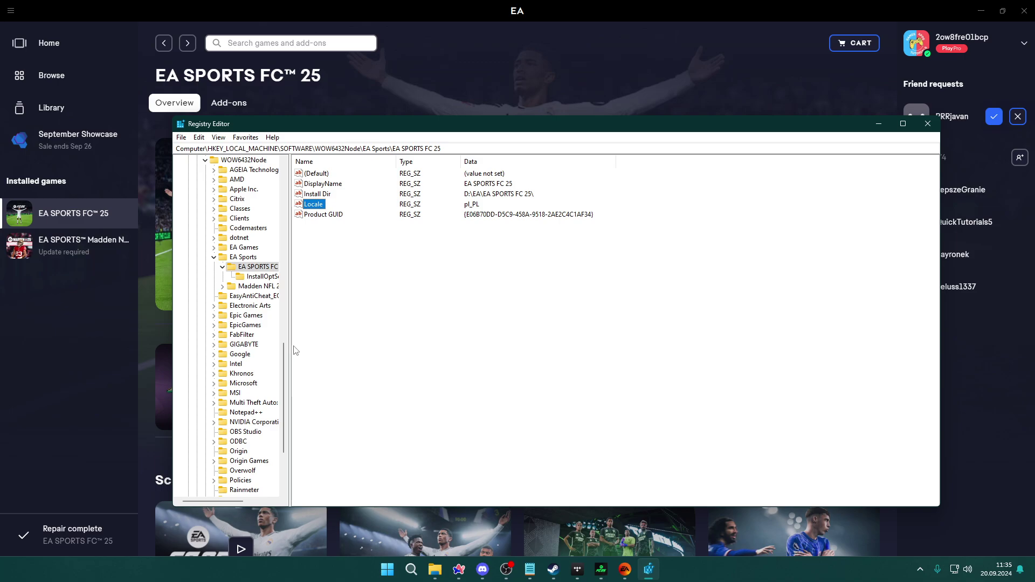
- Close Registry Editor, then open and dismiss the FC 25 MANAGE menu in the EA app
left_click(927, 125)
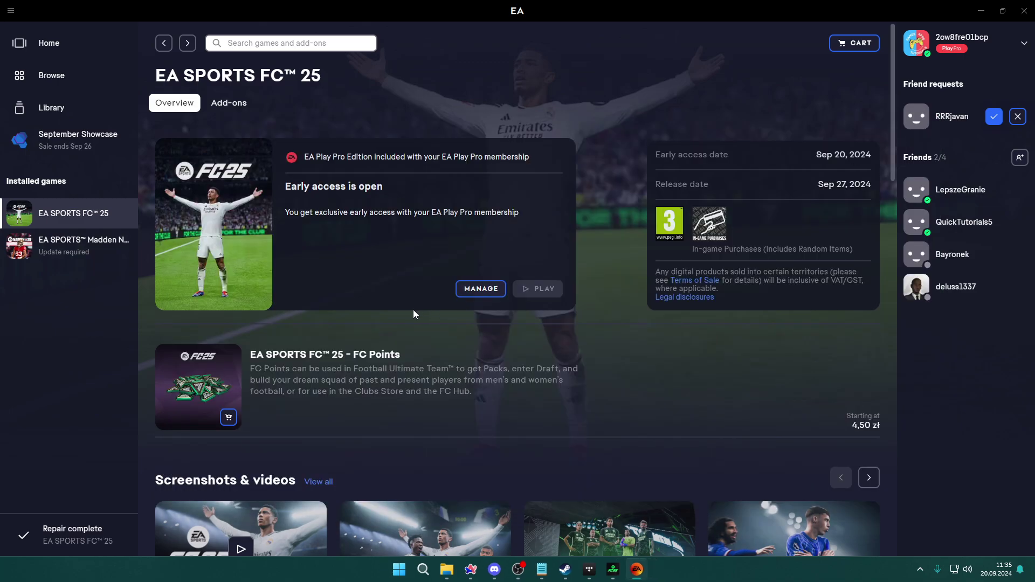
left_click(477, 291)
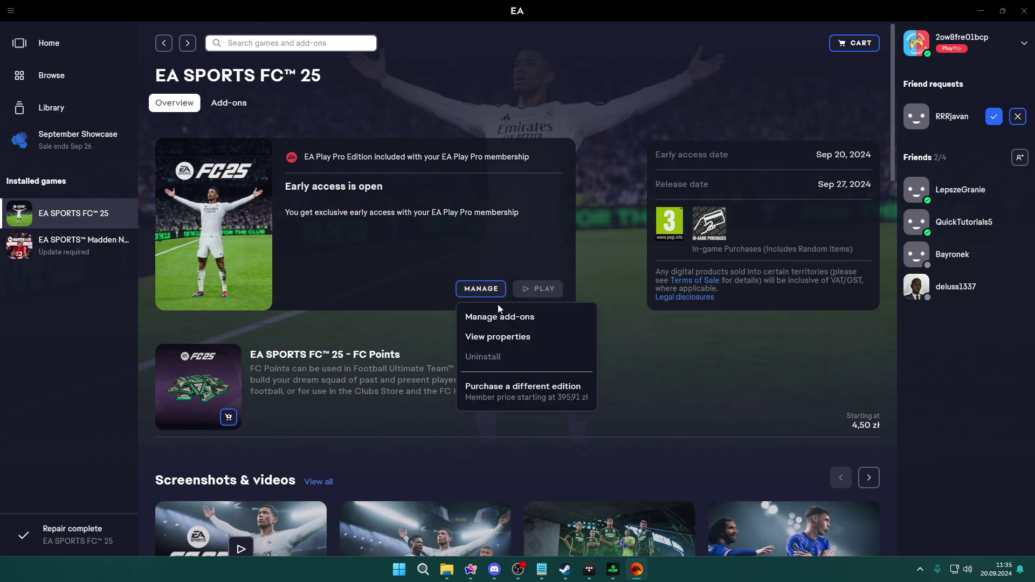
left_click(519, 248)
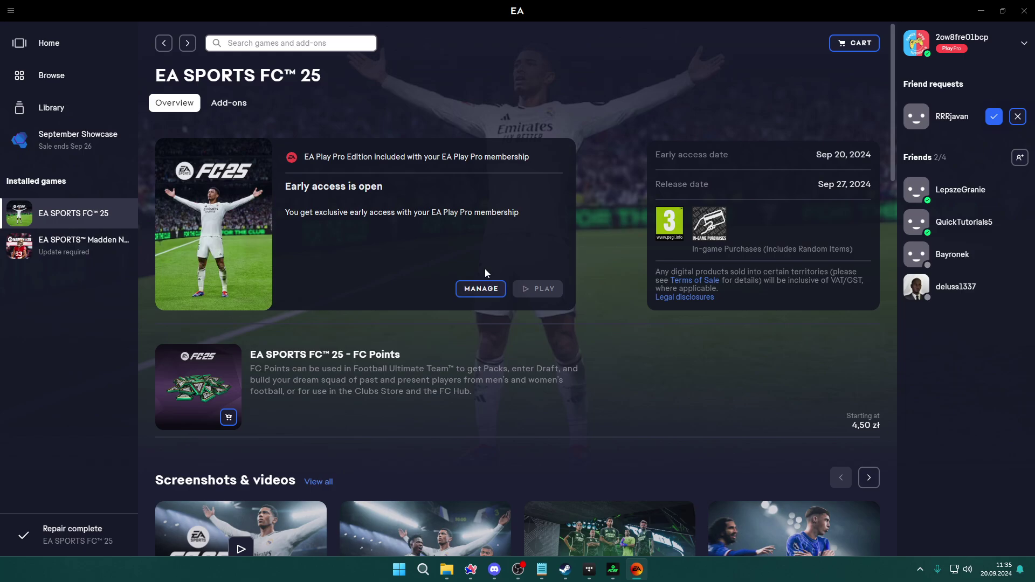
left_click(489, 290)
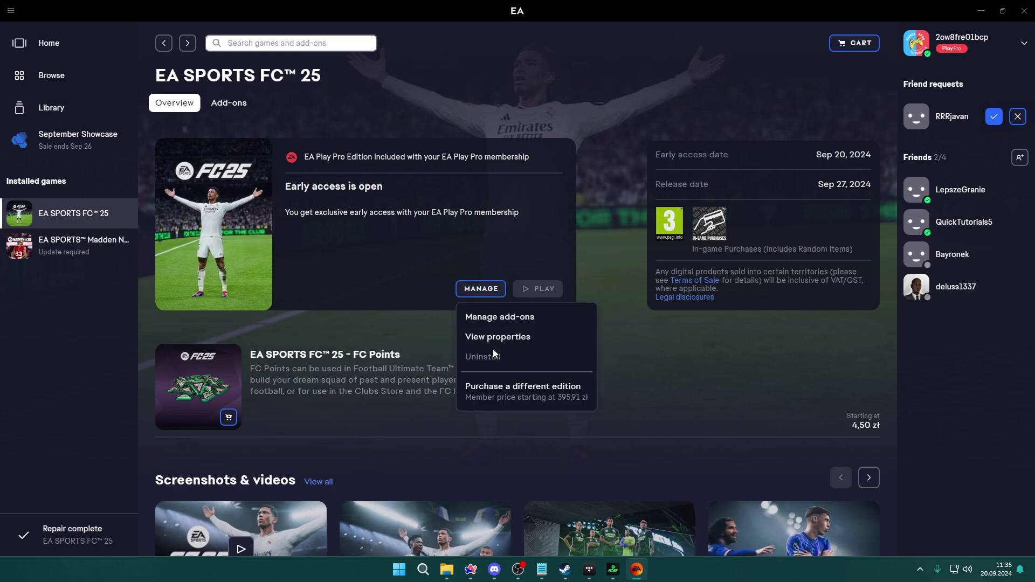
left_click(421, 280)
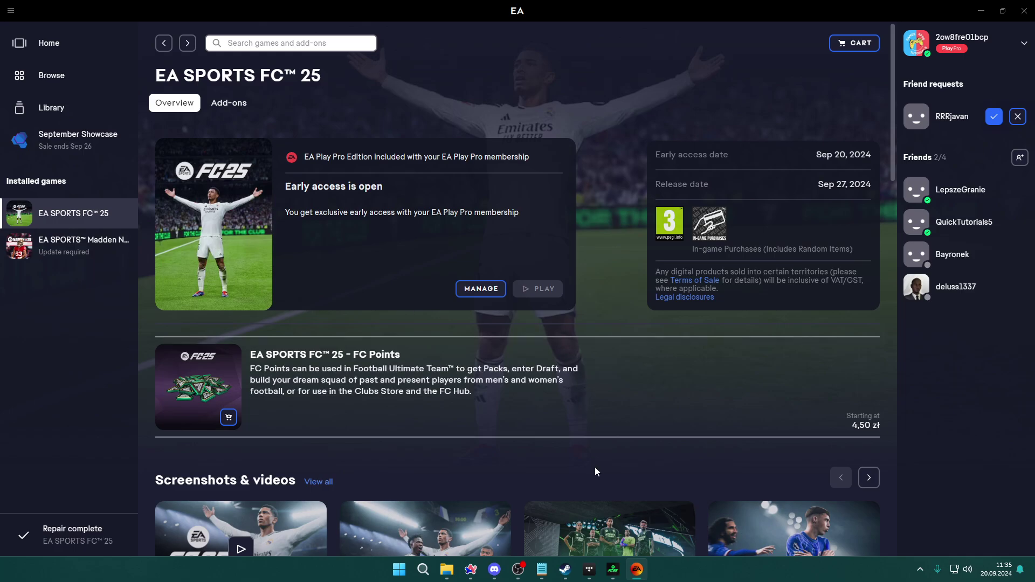
left_click(565, 569)
right_click(82, 204)
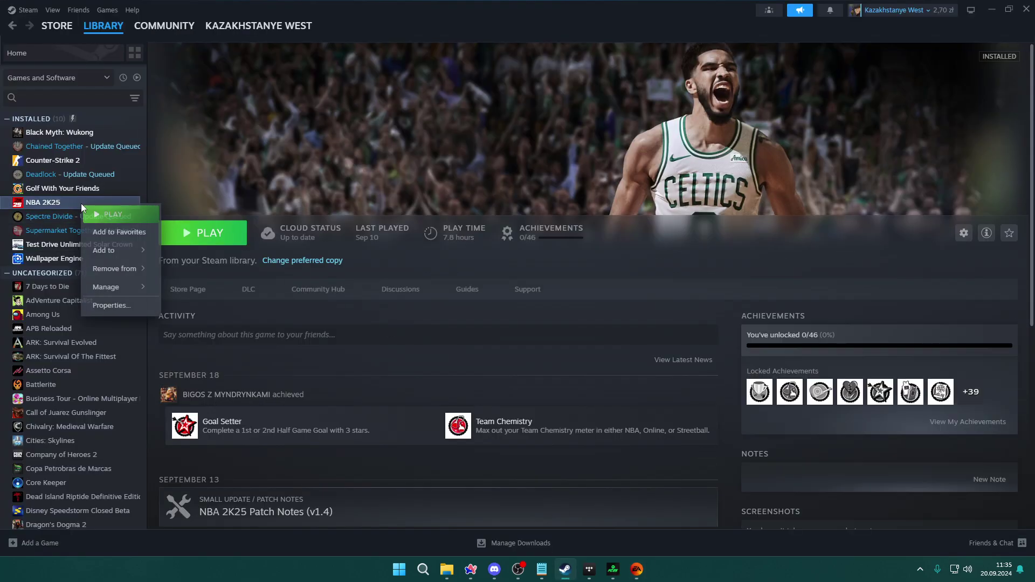
left_click(127, 305)
left_click(381, 215)
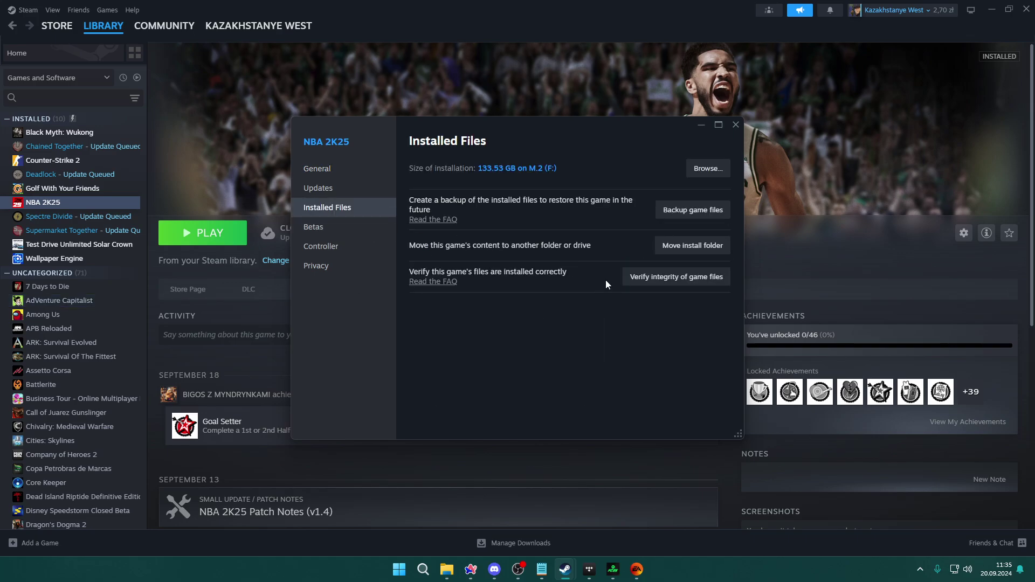
left_click(734, 125)
left_click(636, 568)
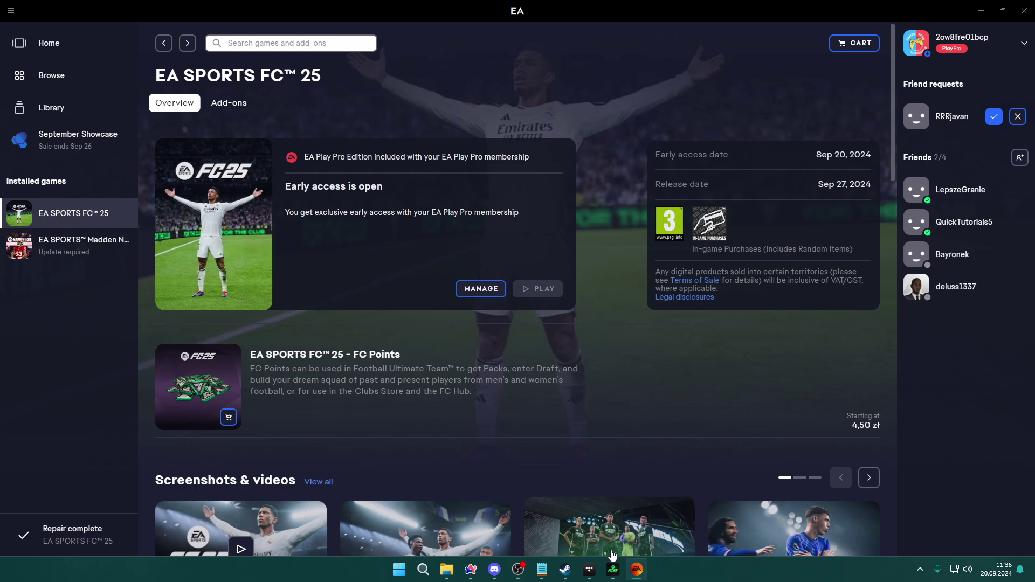
- Switch to the running FC 25 game and cycle Language Select from English to Español (México)
left_click(611, 571)
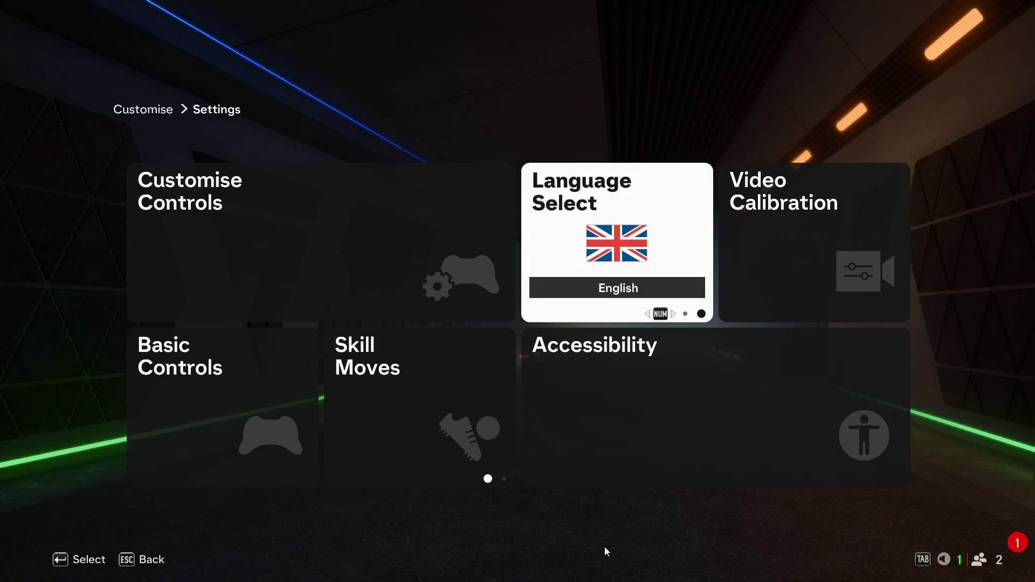
key("Return")
key("Right")
key("Right")
key("Right")
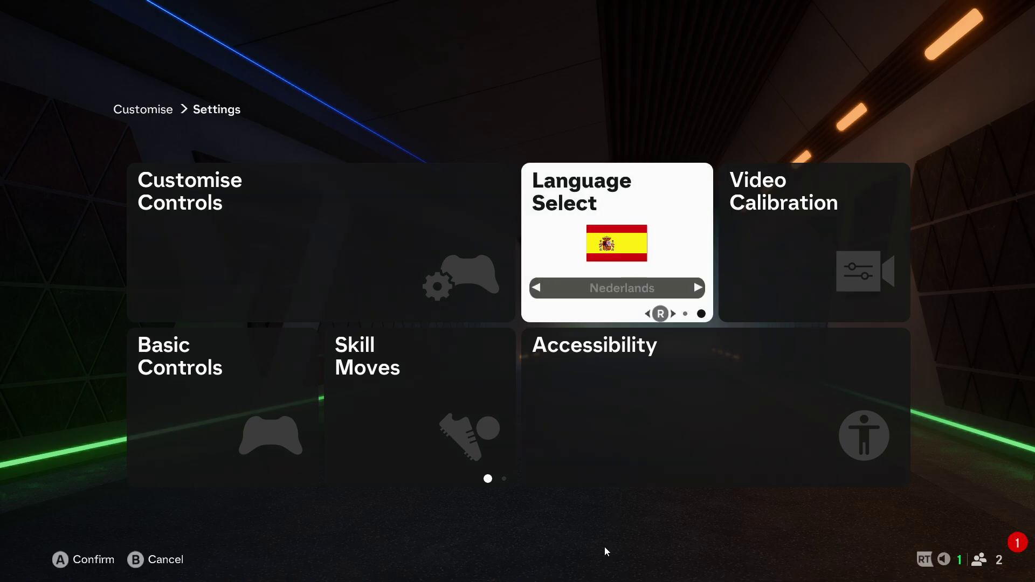
key("Right")
key("Right")
key("Right")
key("Right")
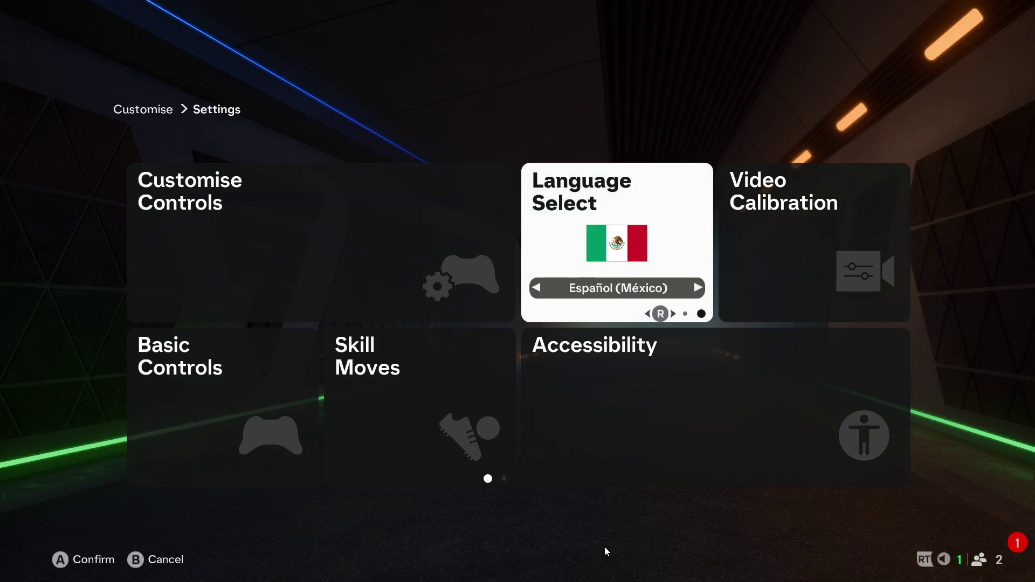